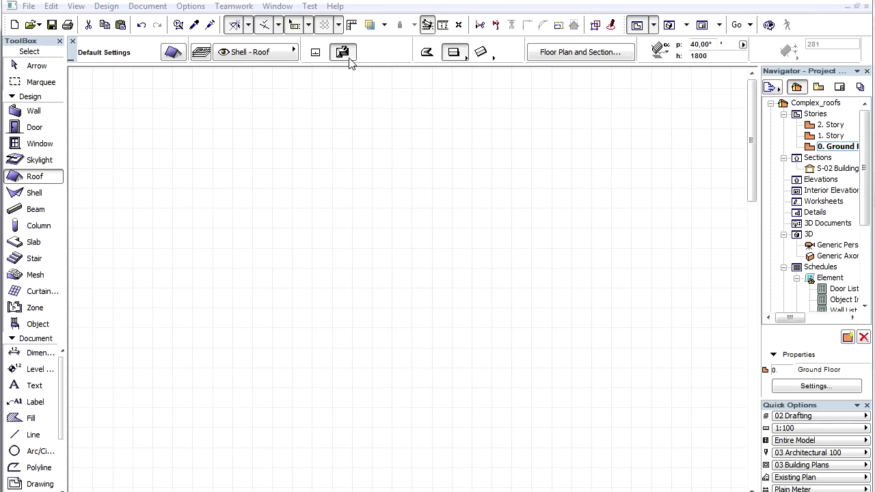
Draw a 20000×12000 rectangular roof on the floor plan.
click(459, 59)
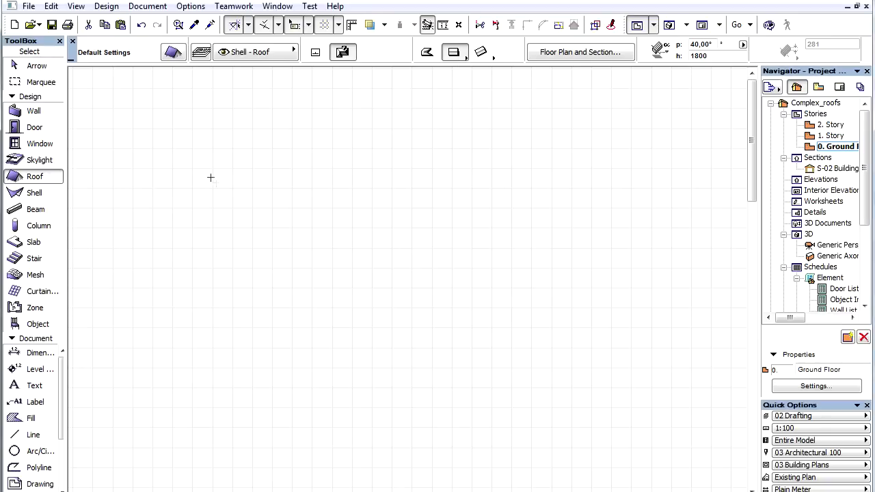
click(192, 169)
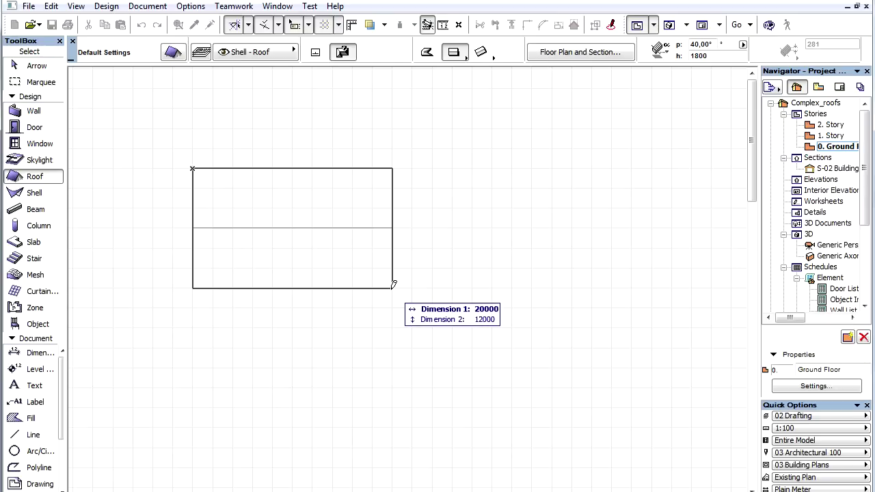
click(392, 288)
Set the pivot height to 3000 and draw a crossing 14000×22000 roof.
click(692, 55)
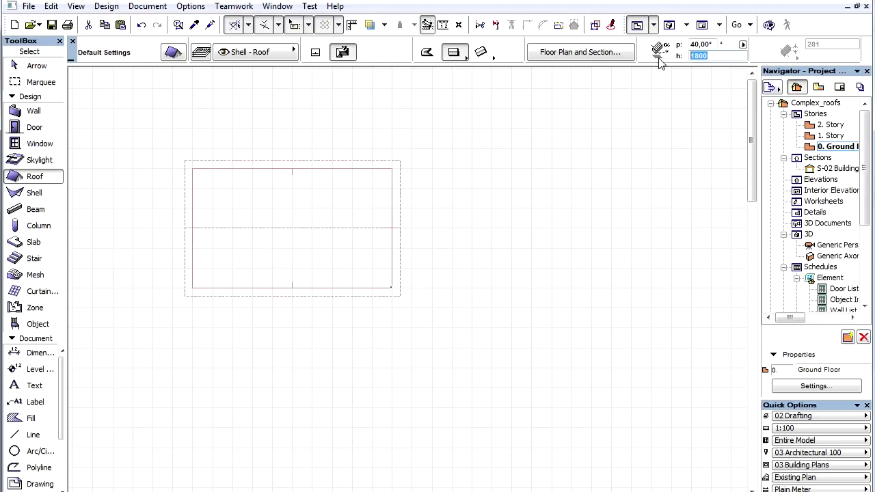
text(3000)
click(212, 107)
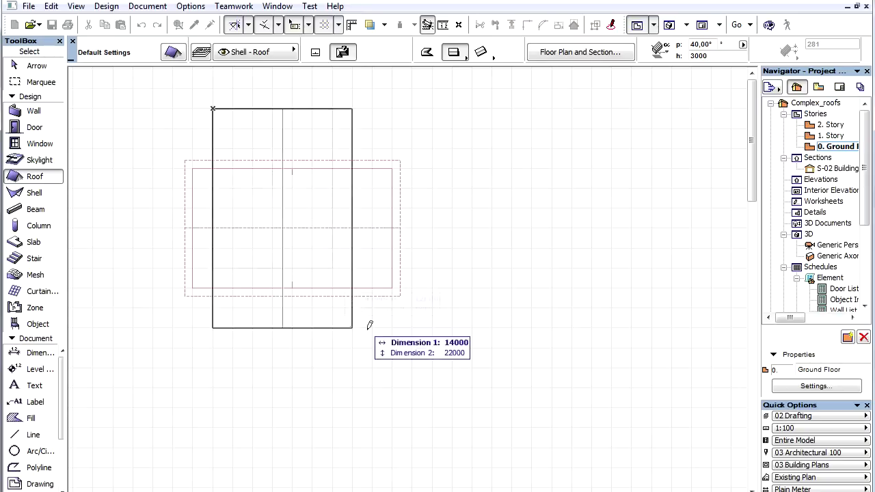
click(391, 346)
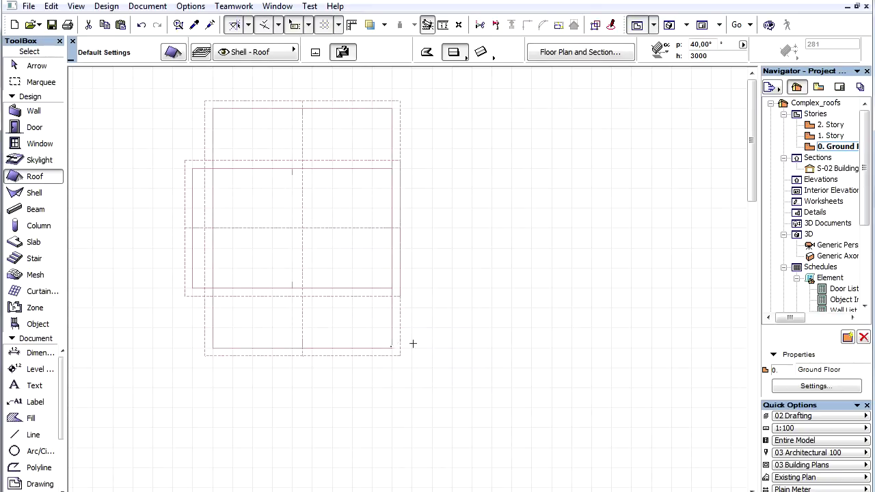
View the two roofs in 3D and display their trimming bodies via Design > Connect.
key(F3)
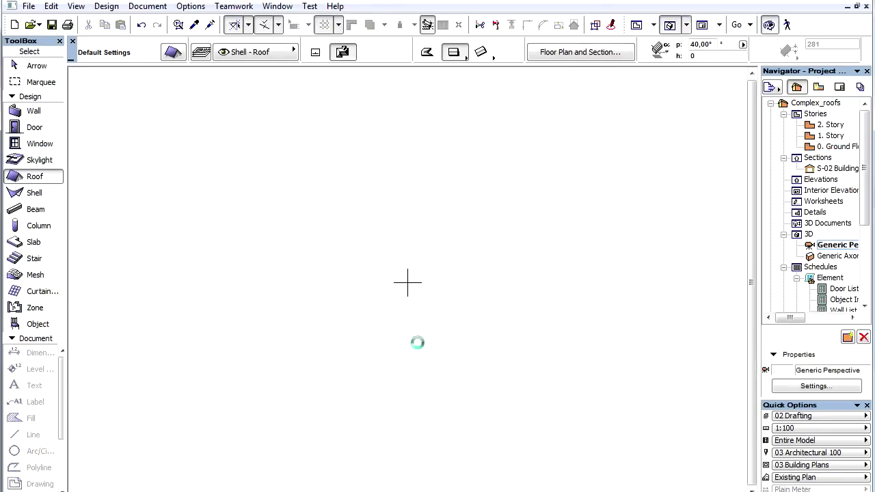
shift+middle_drag(427, 347, 438, 357)
scroll(438, 356, up, 5)
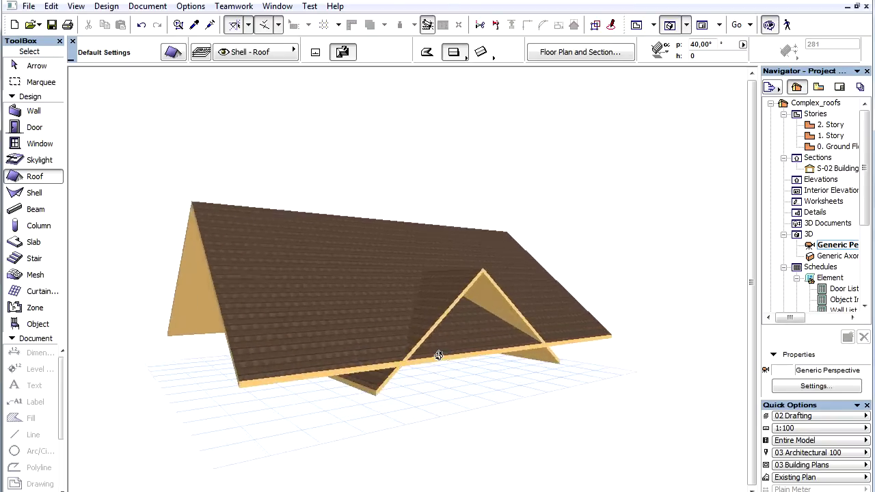
click(107, 6)
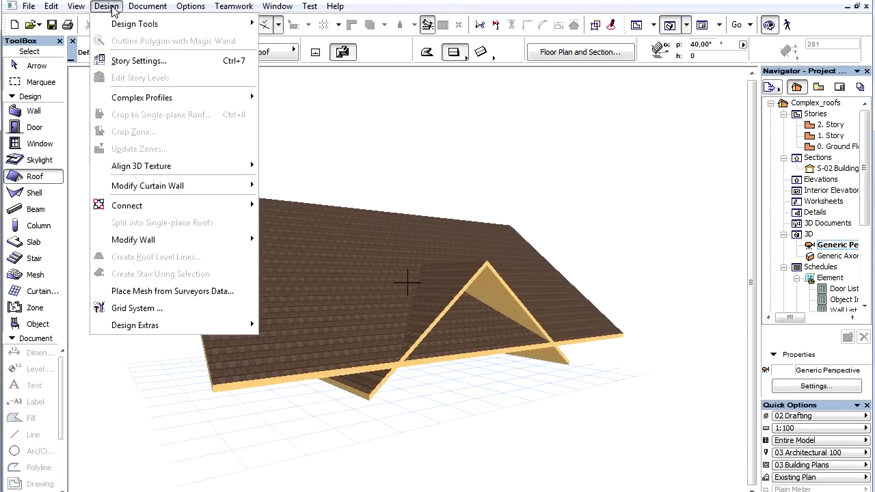
mouse_move(176, 203)
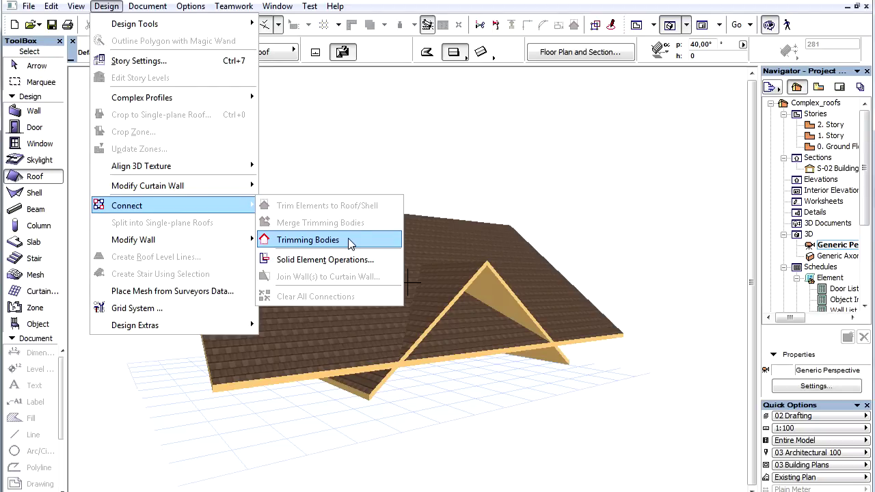
click(307, 240)
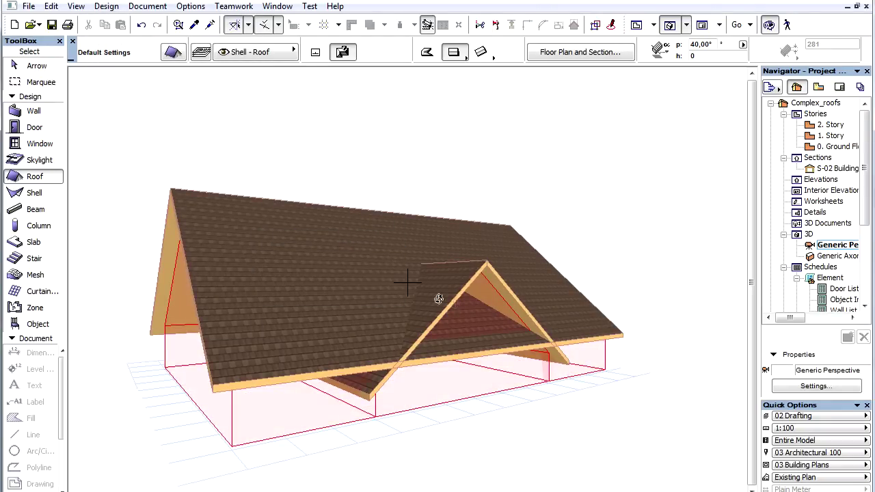
Orbit to a lower view and select both roofs with the Arrow tool.
drag(468, 304, 407, 280)
click(38, 65)
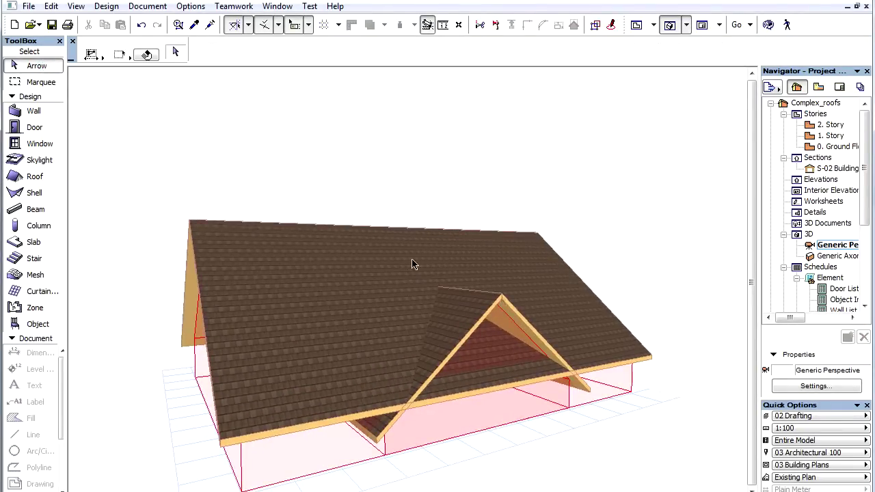
key(ctrl+a)
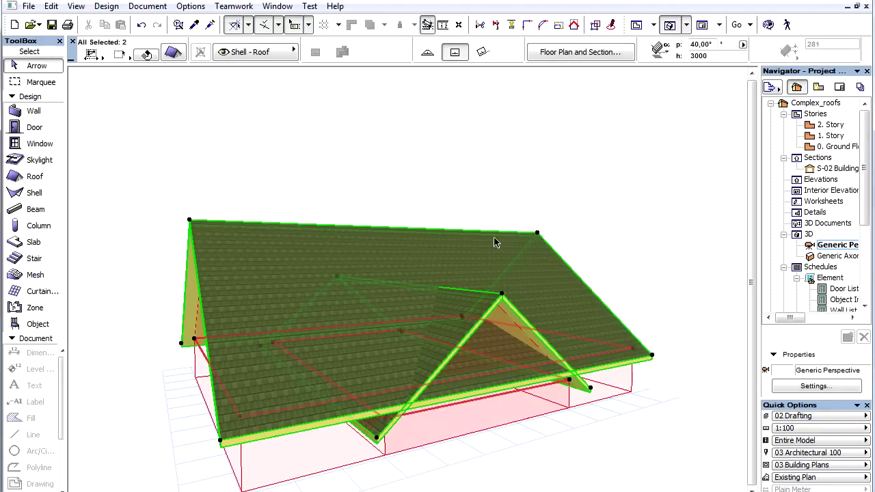
Trim the selected roofs with Connect > Trim Elements to Roof/Shell, then deselect them.
right_click(500, 206)
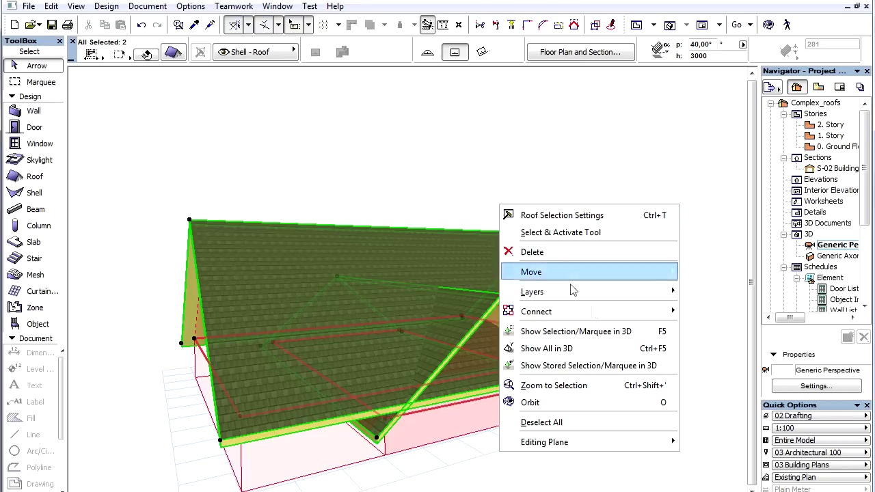
mouse_move(602, 318)
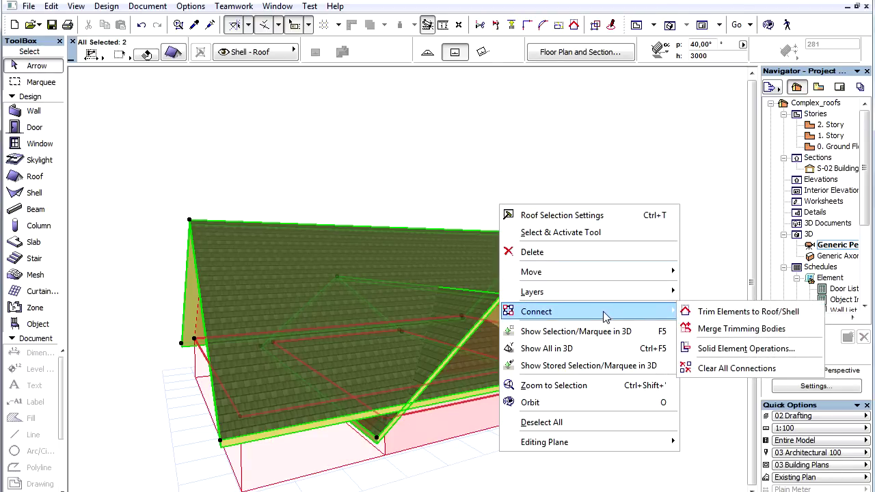
click(811, 315)
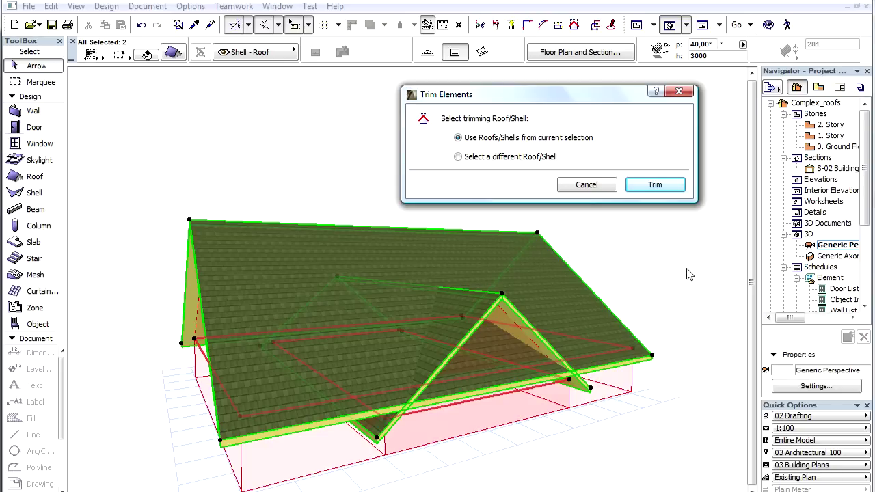
click(656, 186)
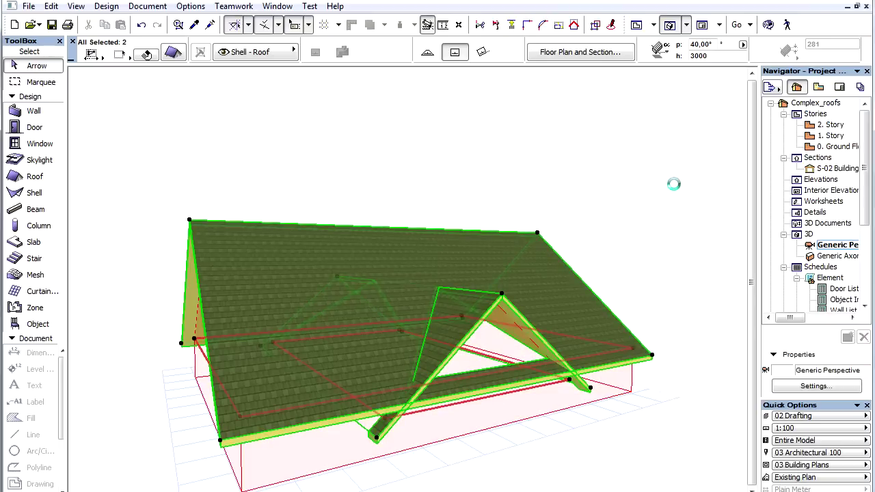
click(658, 214)
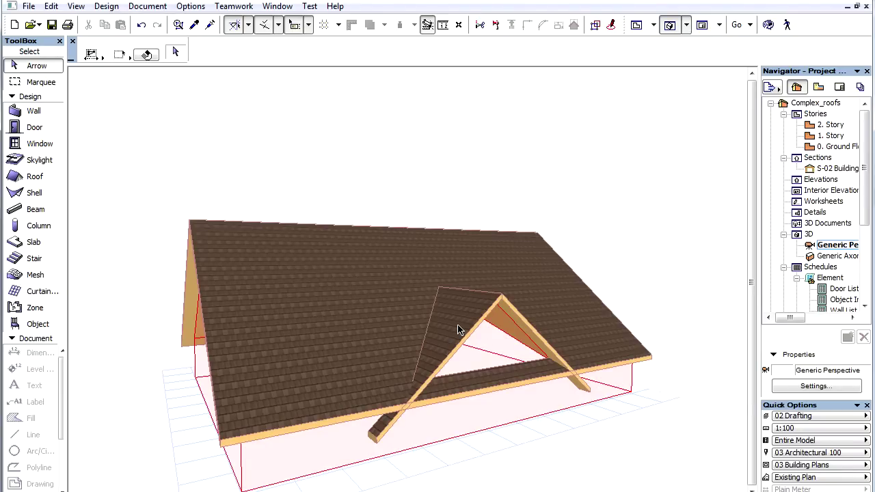
Check both roof outlines on the Ground Floor plan, deselect, and return to 3D perspective.
key(F2)
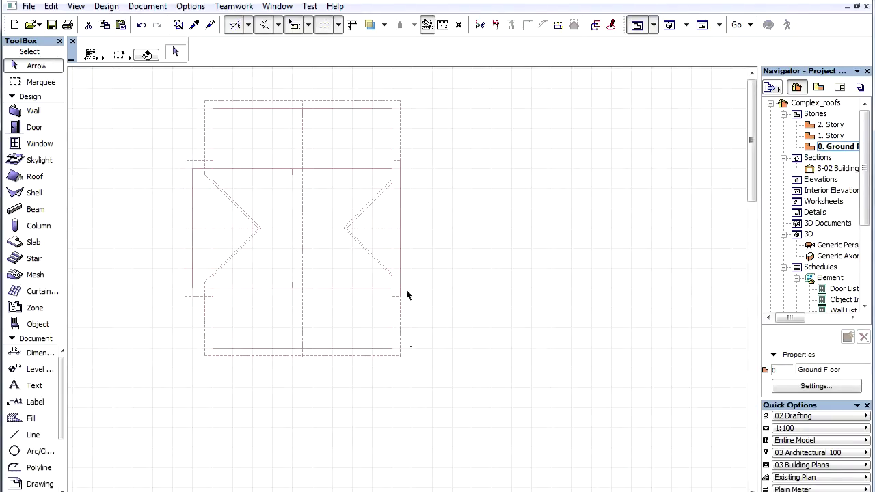
scroll(310, 242, up, 2)
middle_drag(310, 242, 414, 310)
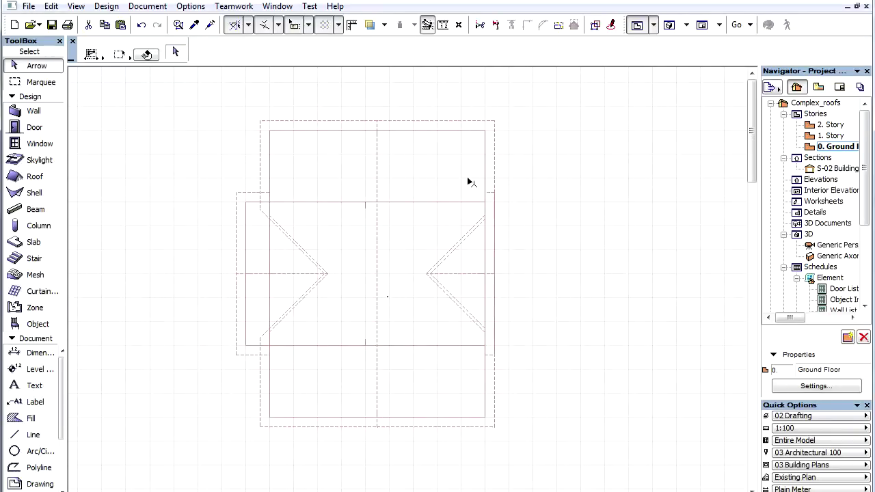
click(492, 152)
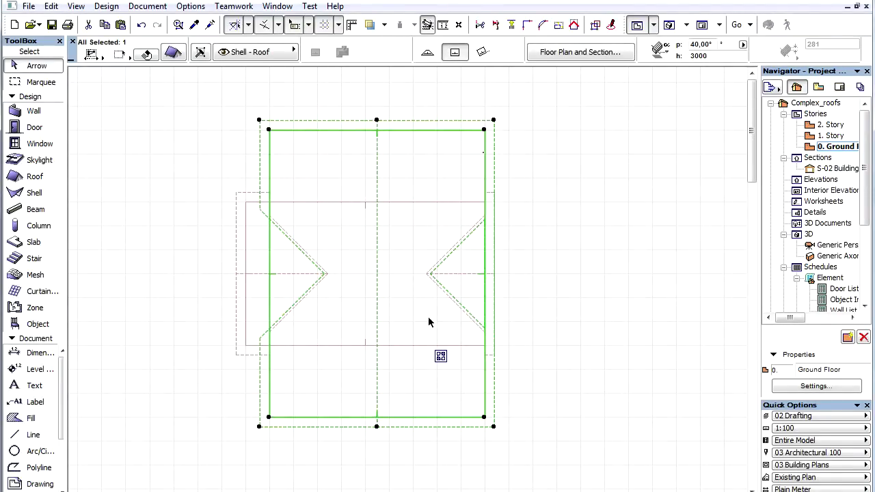
click(246, 272)
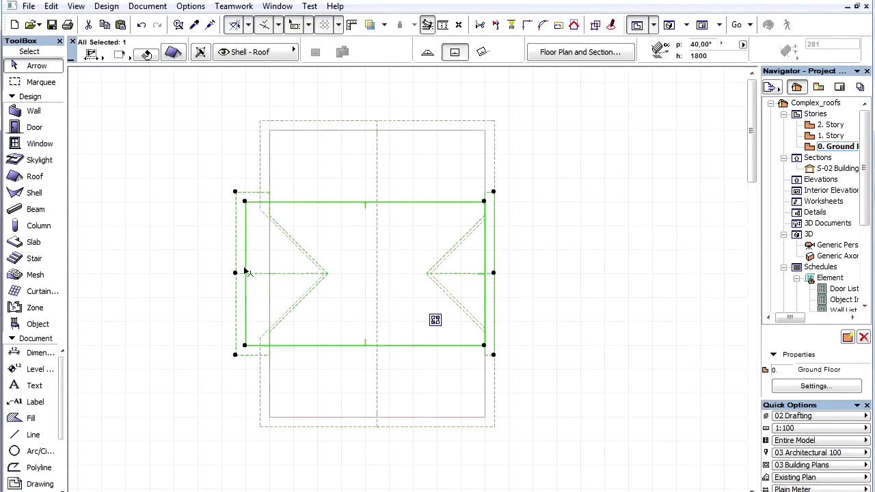
click(495, 156)
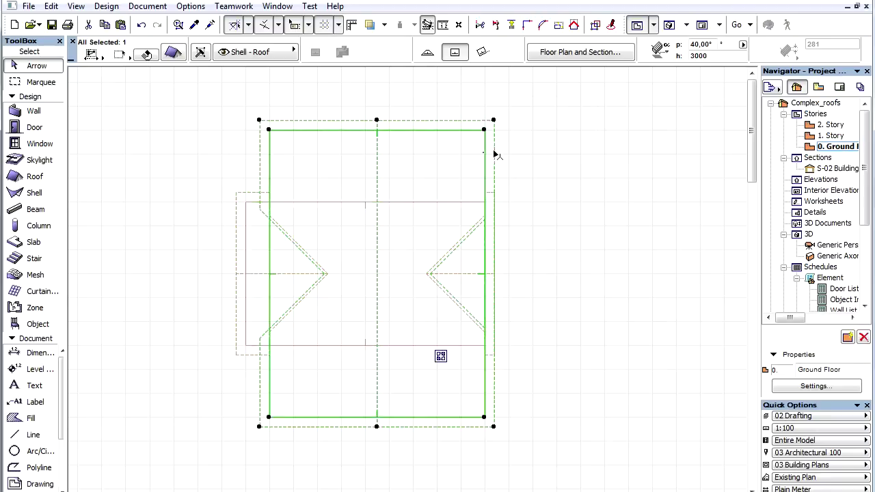
key(Escape)
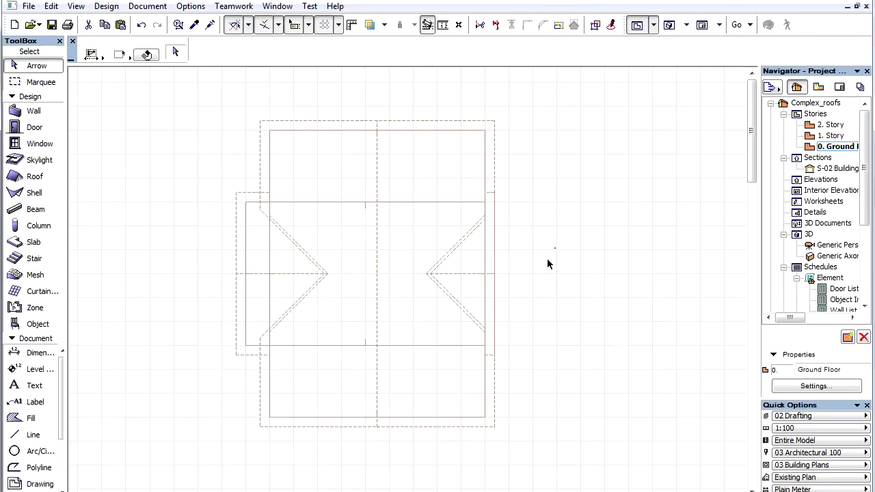
key(F3)
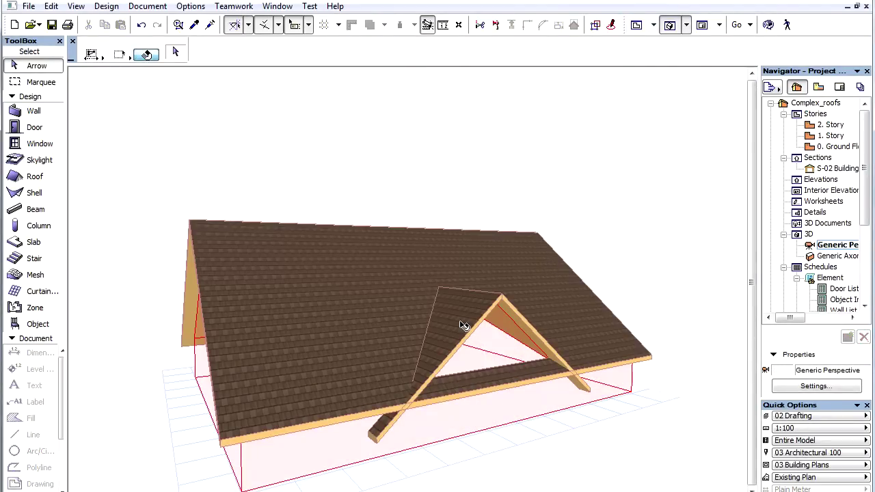
Offset the dormer roof's back edge by 2000 using Offset Edge.
click(508, 406)
scroll(508, 408, up, 2)
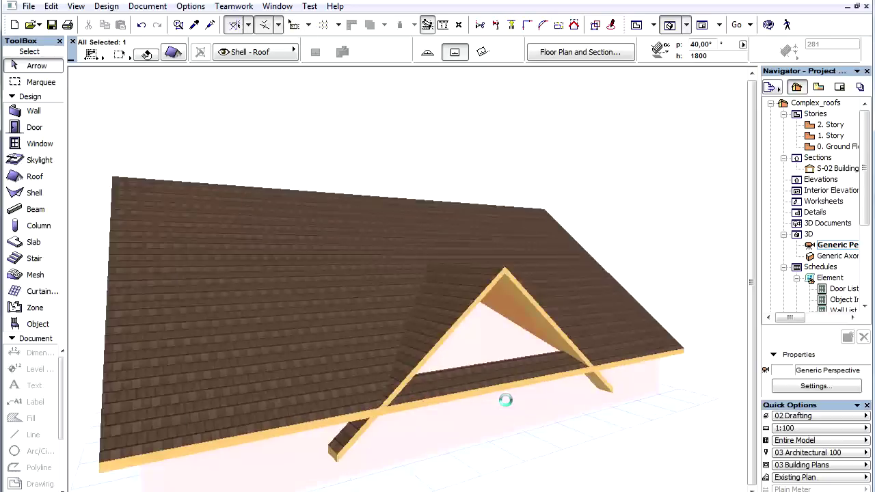
click(507, 401)
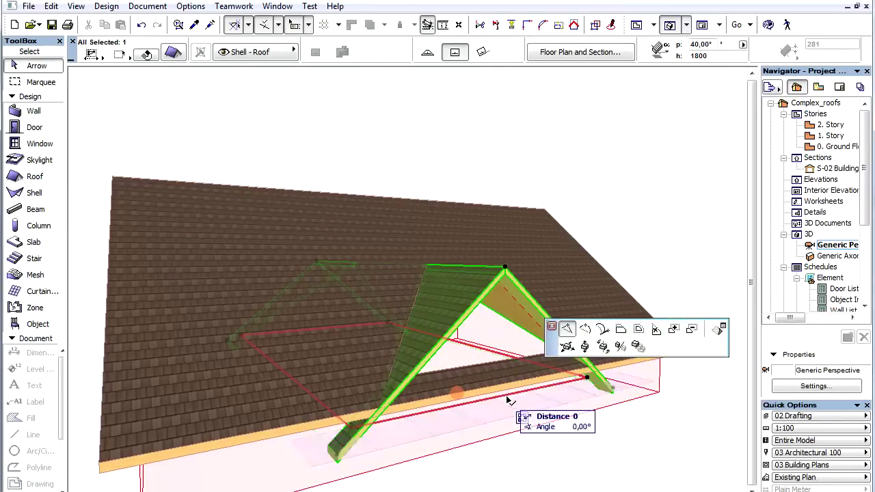
click(618, 330)
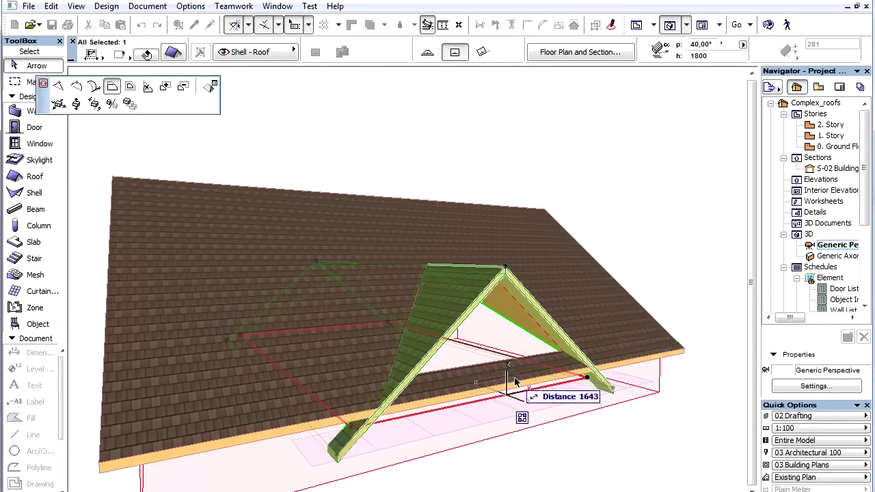
click(550, 408)
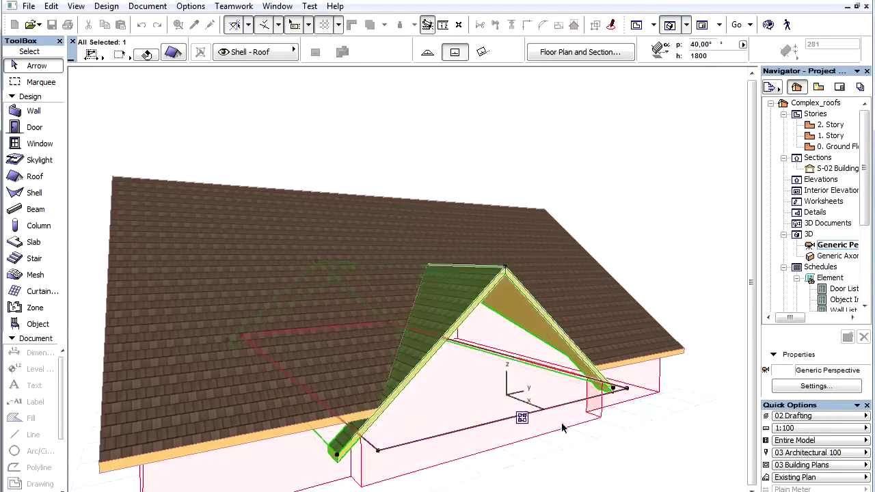
Offset the dormer's two side edges so its slopes extend down to the eave.
click(562, 408)
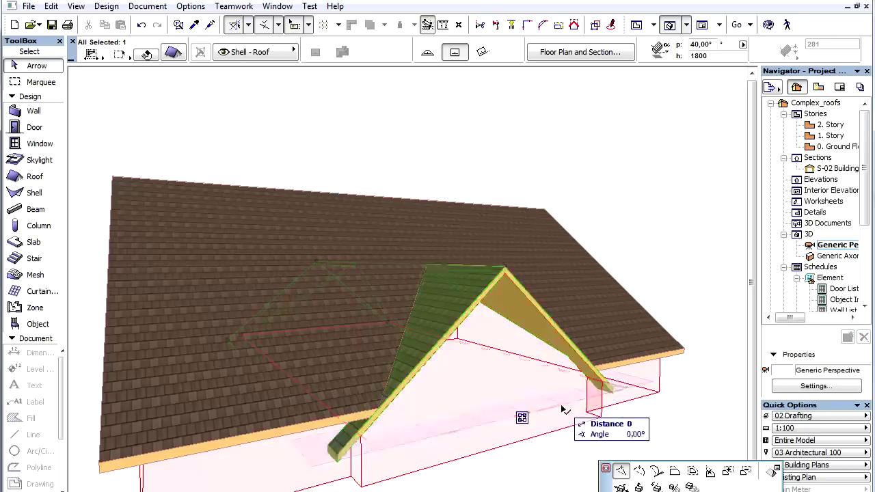
drag(602, 481, 39, 96)
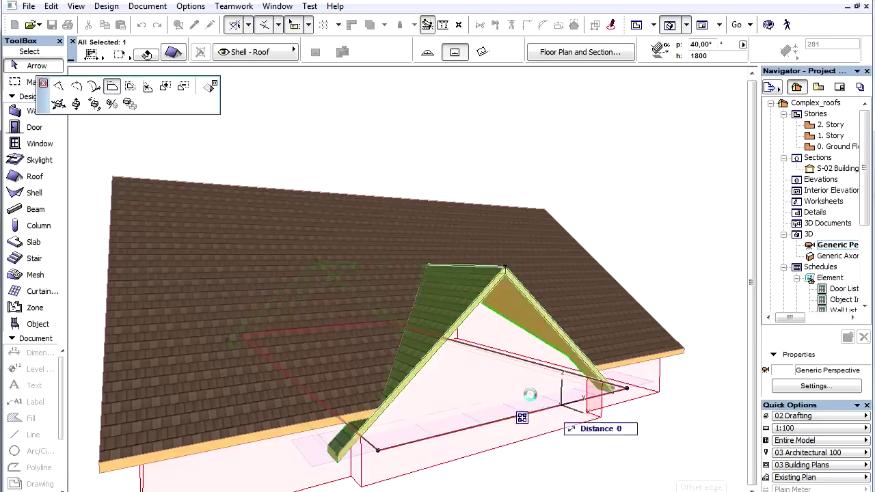
click(490, 381)
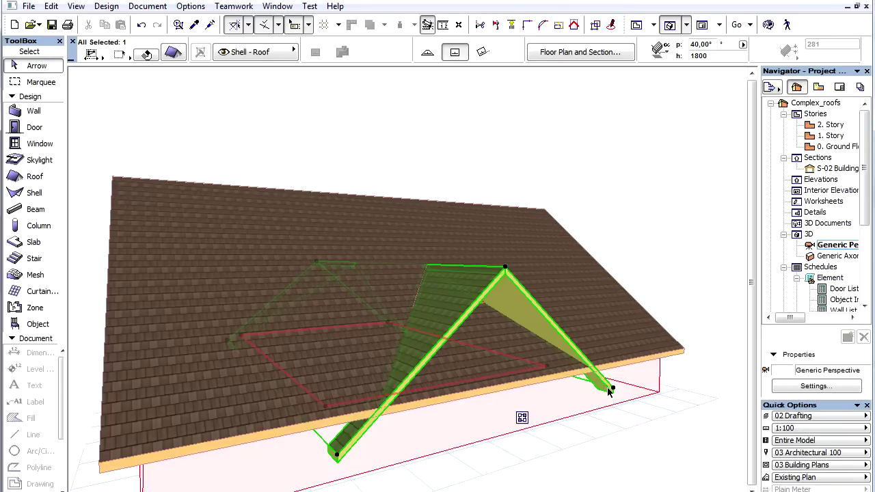
click(526, 375)
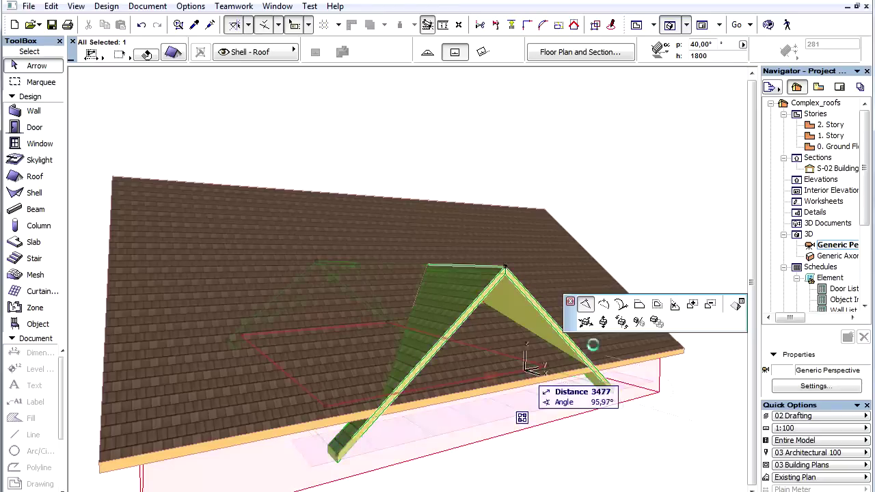
click(638, 304)
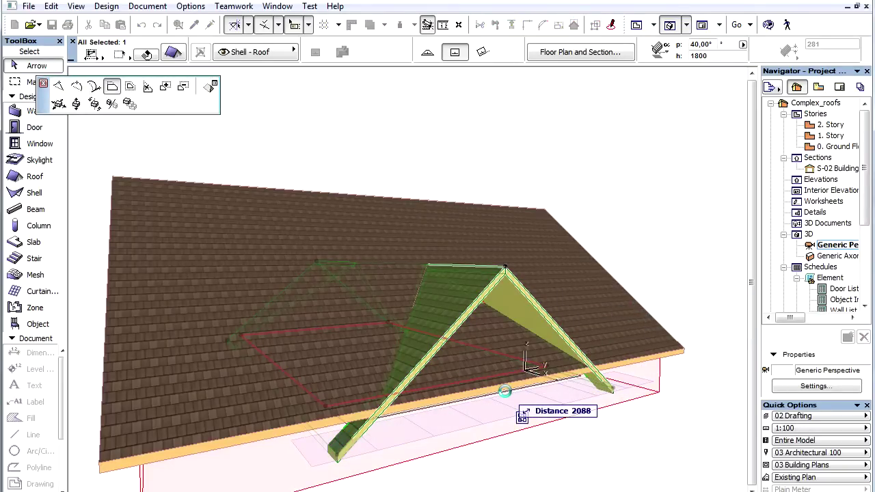
click(504, 390)
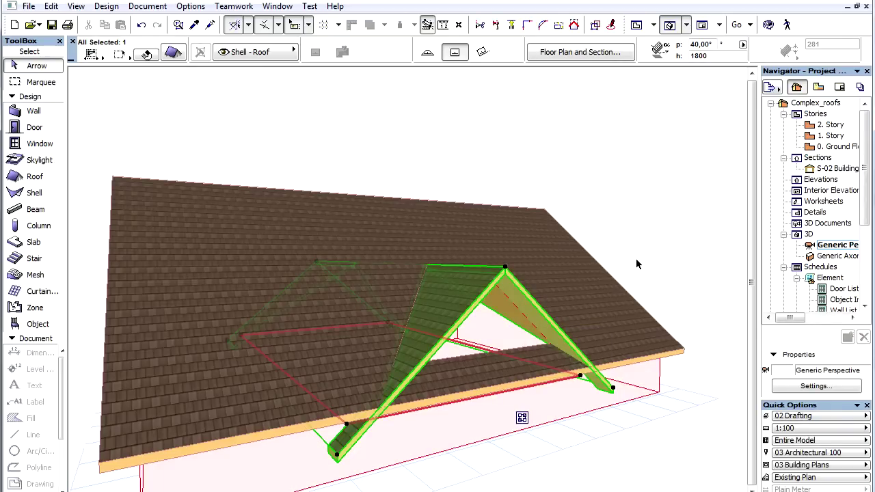
key(Escape)
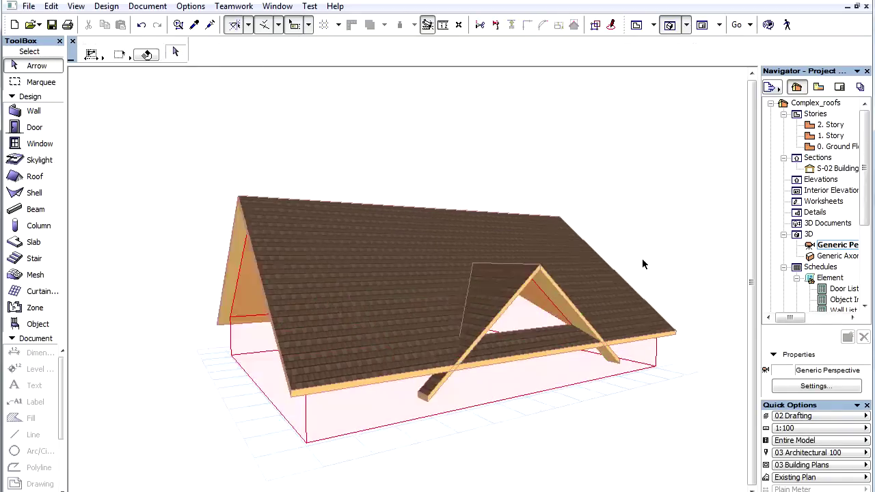
Set both roofs' trimming body to Contours down, then orbit low to check the join.
click(423, 289)
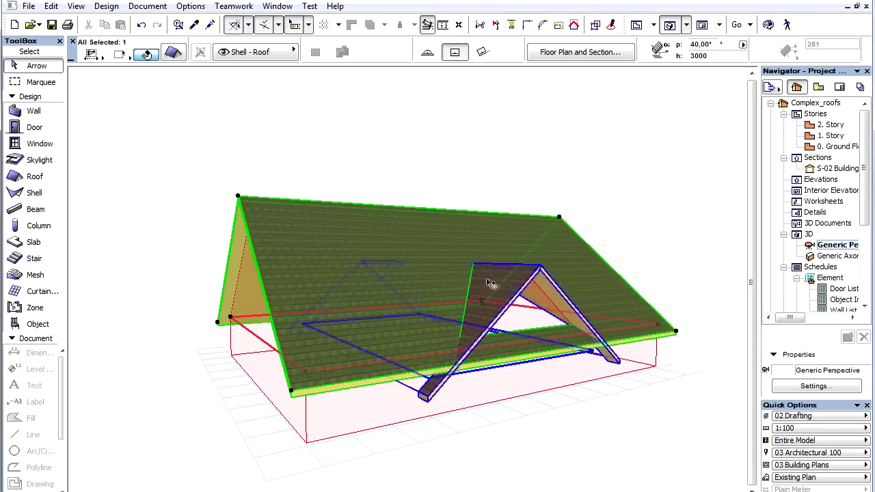
shift+click(491, 283)
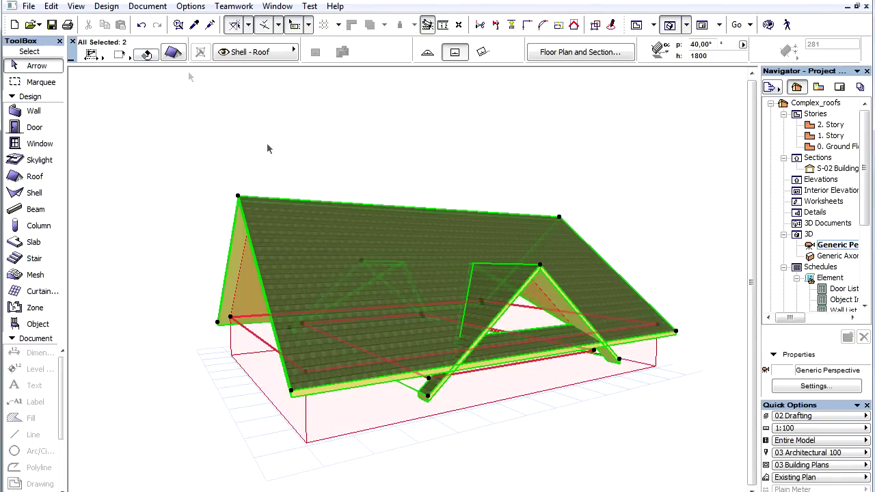
click(173, 52)
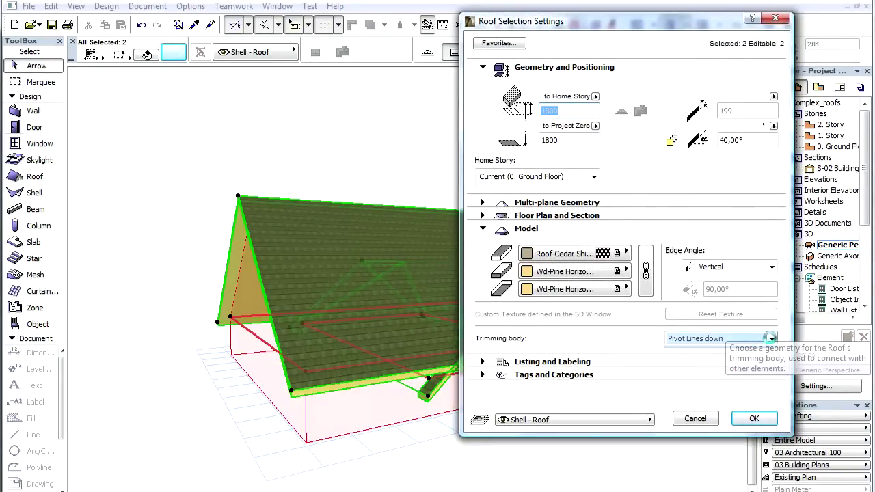
click(770, 338)
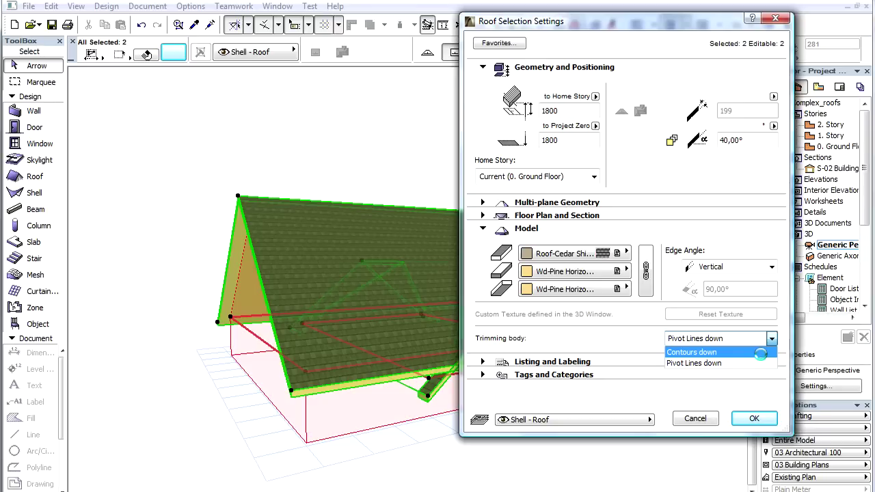
click(761, 352)
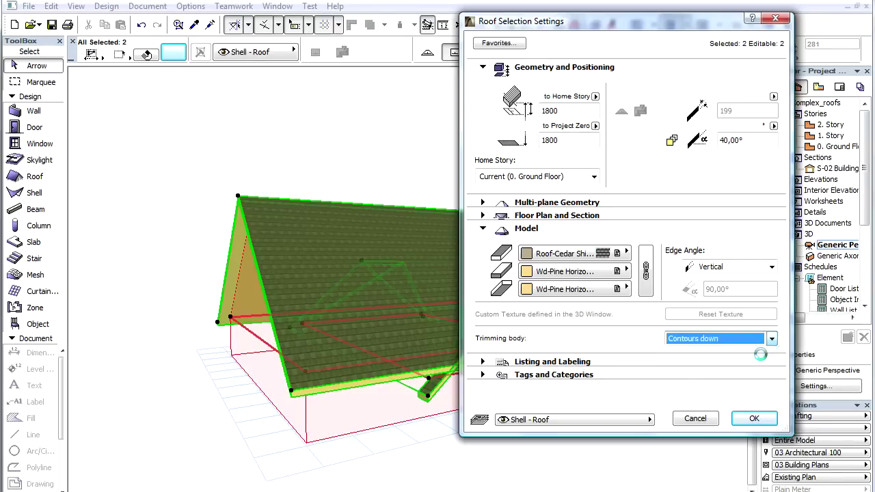
click(753, 417)
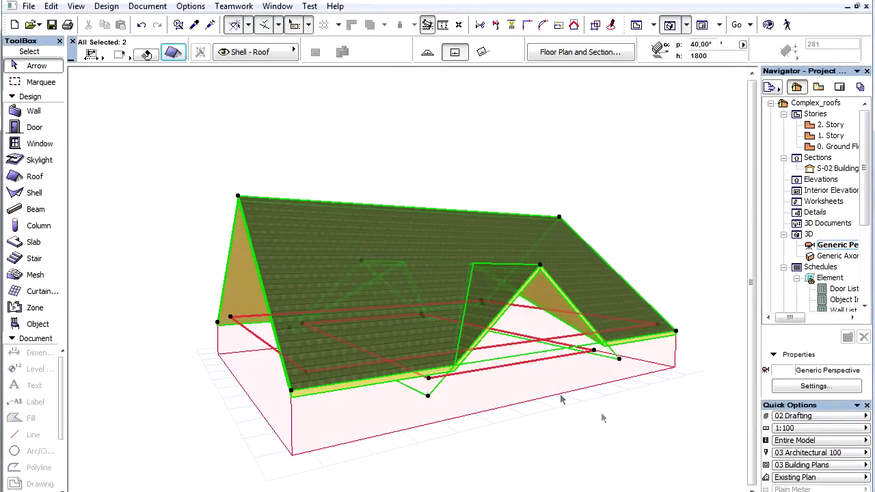
click(599, 414)
shift+middle_drag(582, 422, 569, 353)
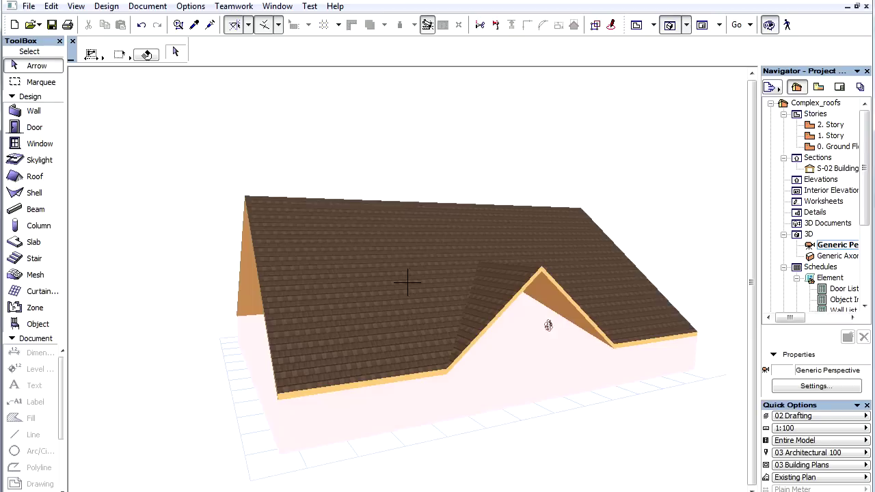
Raise the dormer roof's apex node upward, then orbit to a lower viewpoint.
click(542, 269)
click(542, 270)
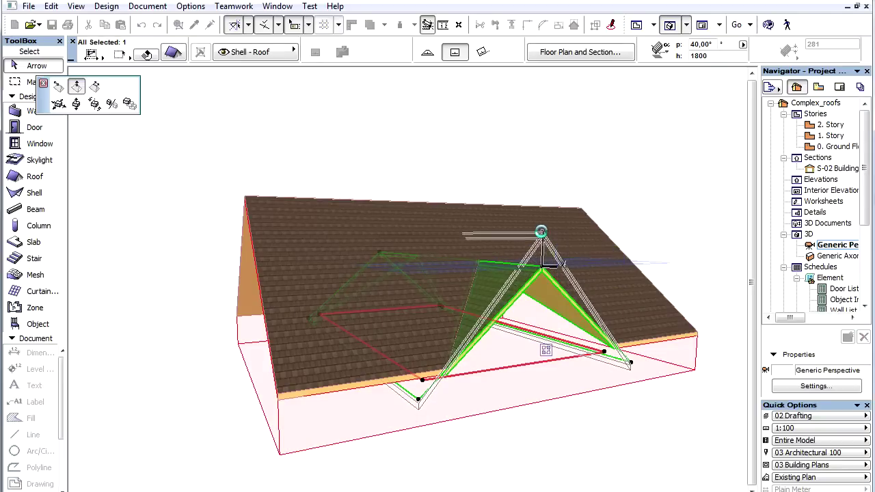
click(540, 232)
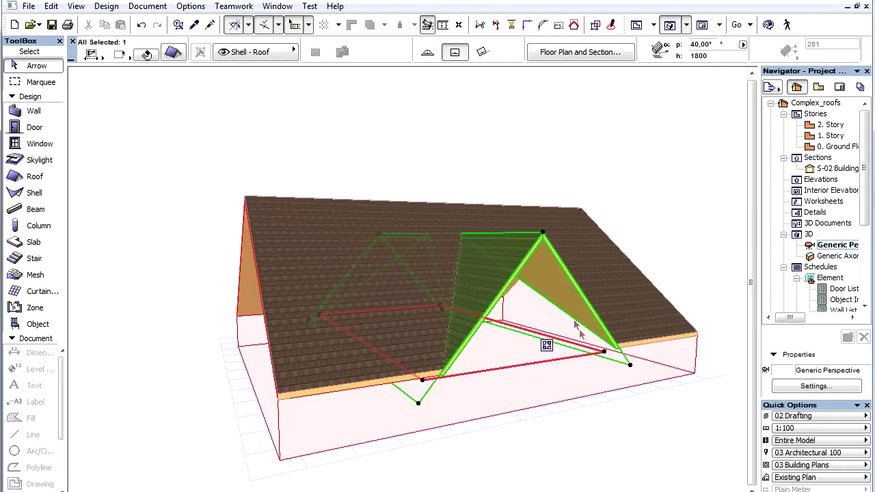
key(o)
drag(574, 327, 556, 343)
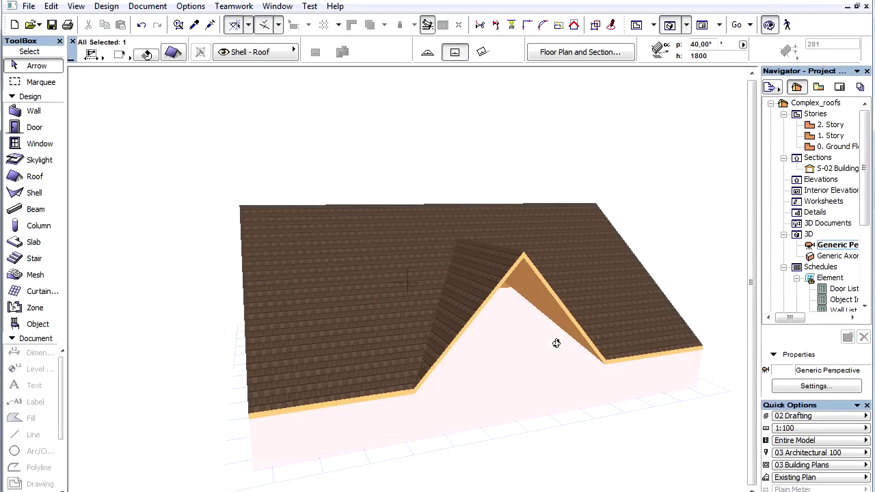